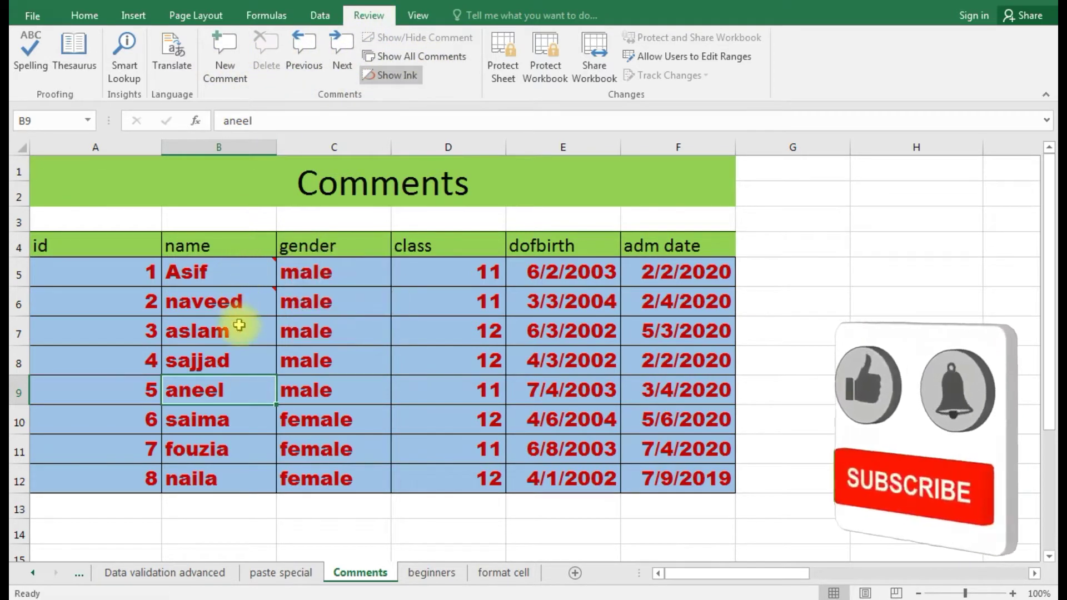
- Select Asif's name cell B5 in the student table on the Comments sheet
{"action": "left_click", "coordinate": [249, 271]}
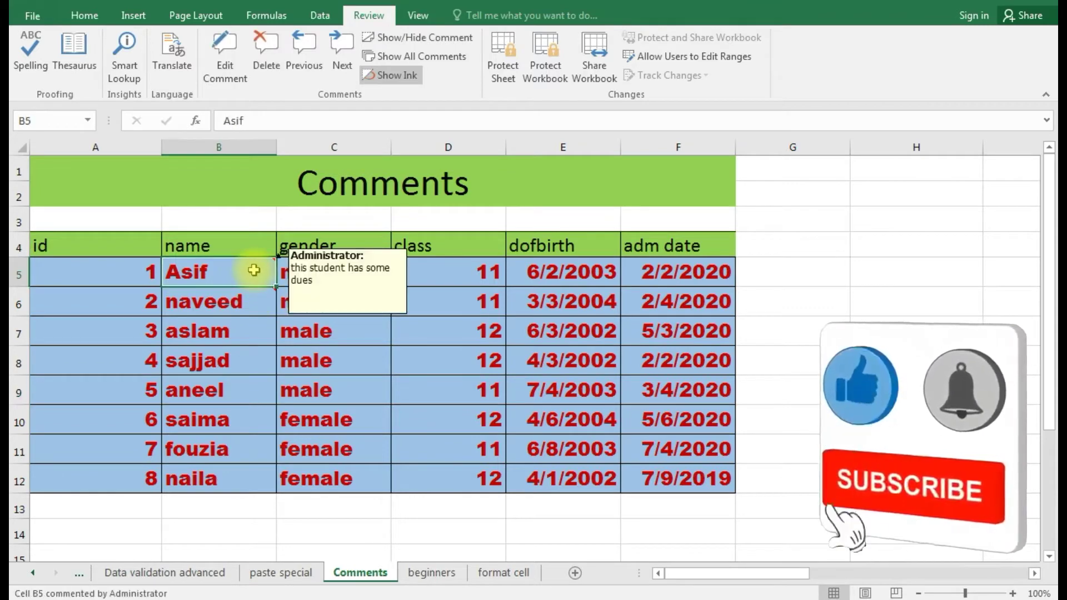
- Replace Asif's existing comment with a new one reading 'he is good boy'
{"action": "left_click", "coordinate": [266, 50]}
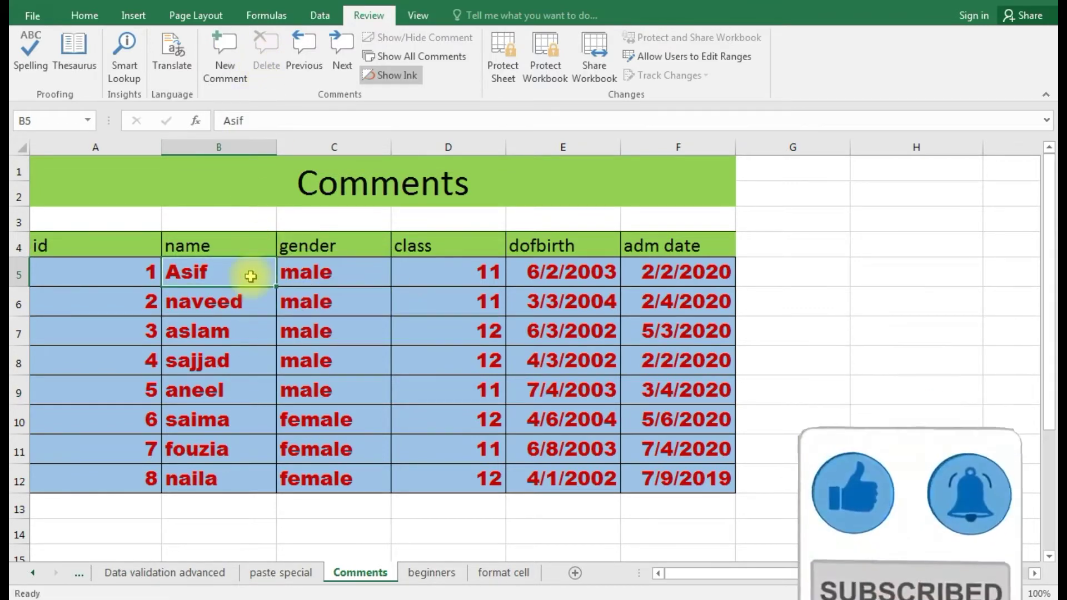
{"action": "left_click", "coordinate": [230, 56]}
{"action": "type", "text": "he "}
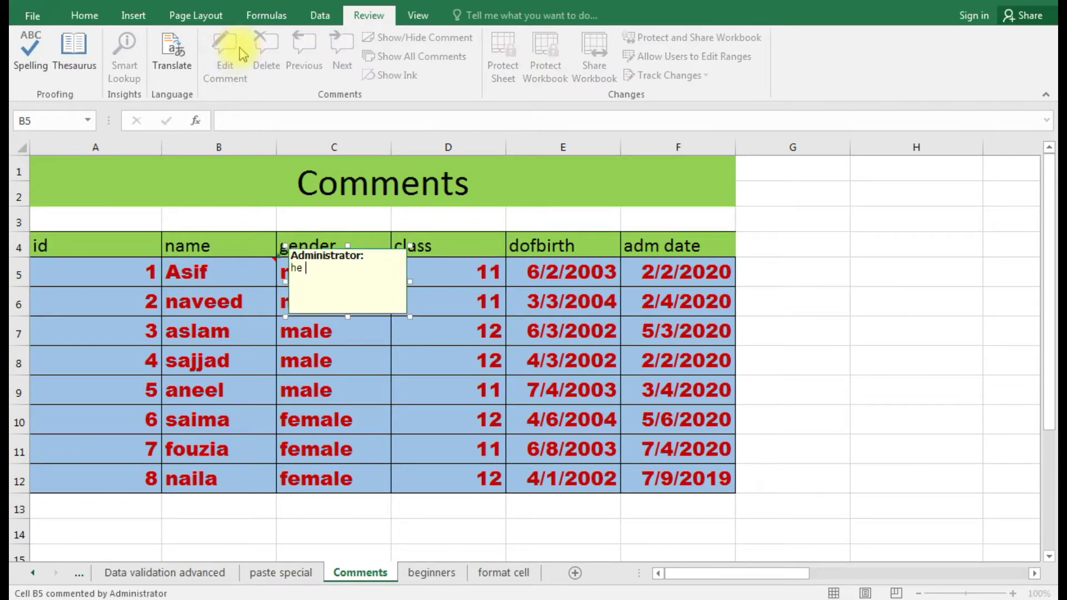
{"action": "type", "text": "is good boy"}
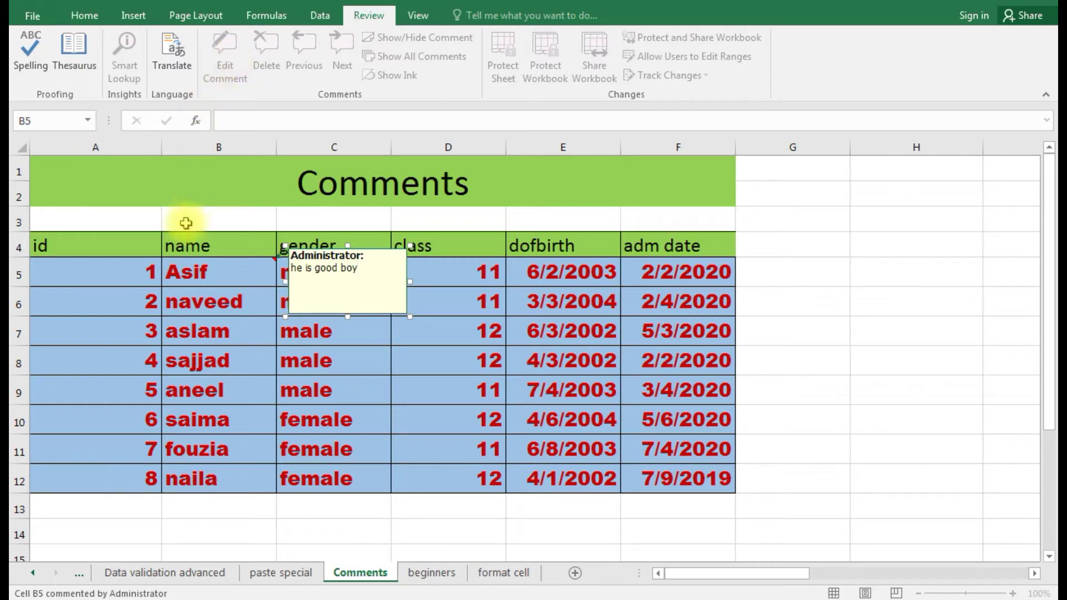
{"action": "left_click", "coordinate": [201, 296]}
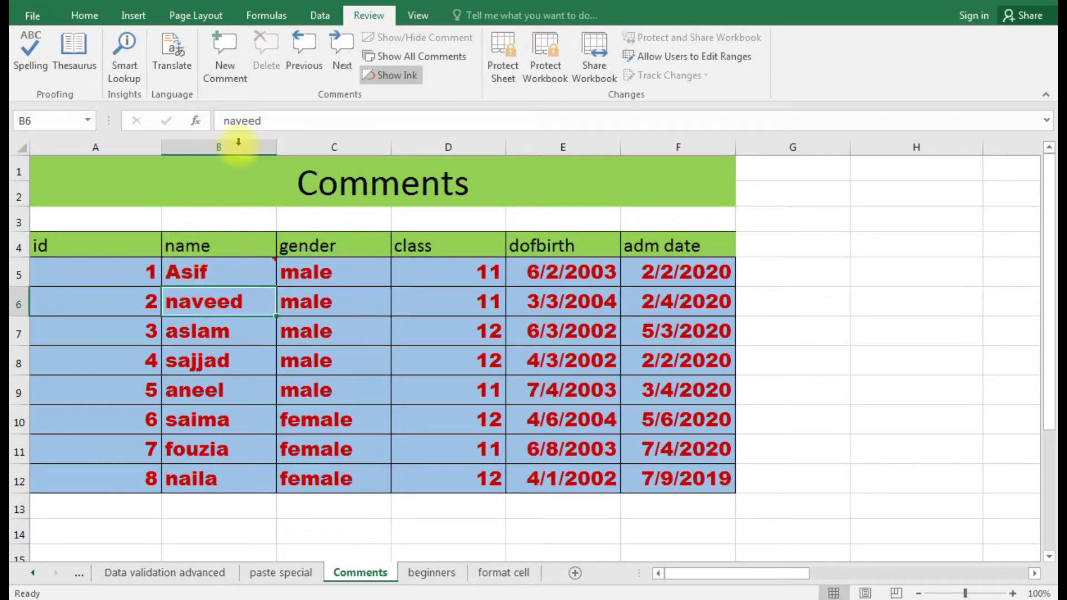
- Add the comment 'he is lazy student' to naveed's cell B6
{"action": "left_click", "coordinate": [234, 73]}
{"action": "type", "text": "he is lazy"}
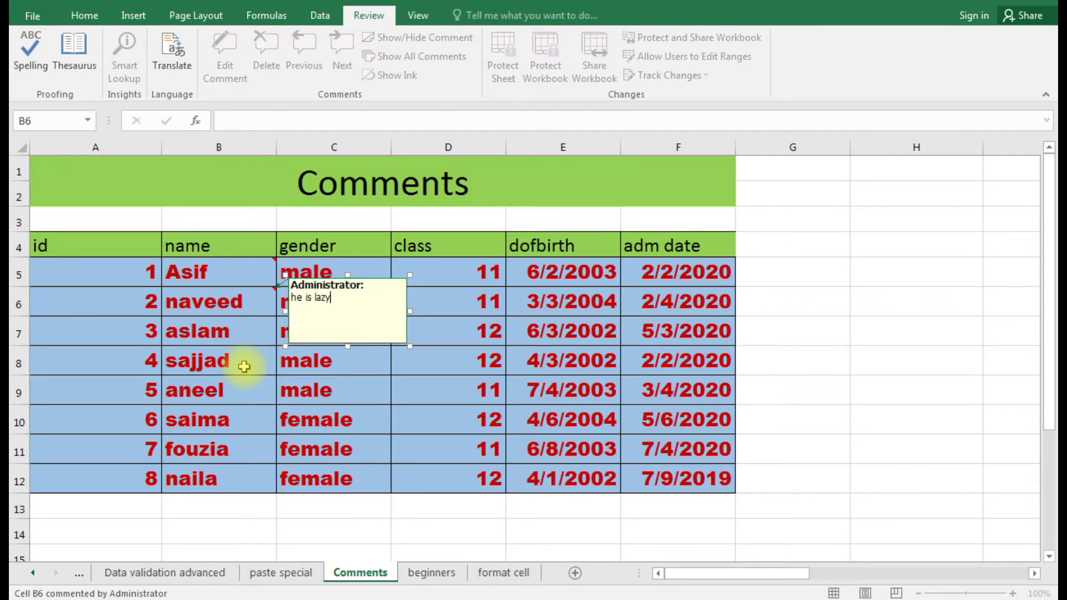
{"action": "type", "text": "bo"}
{"action": "type", "text": "student"}
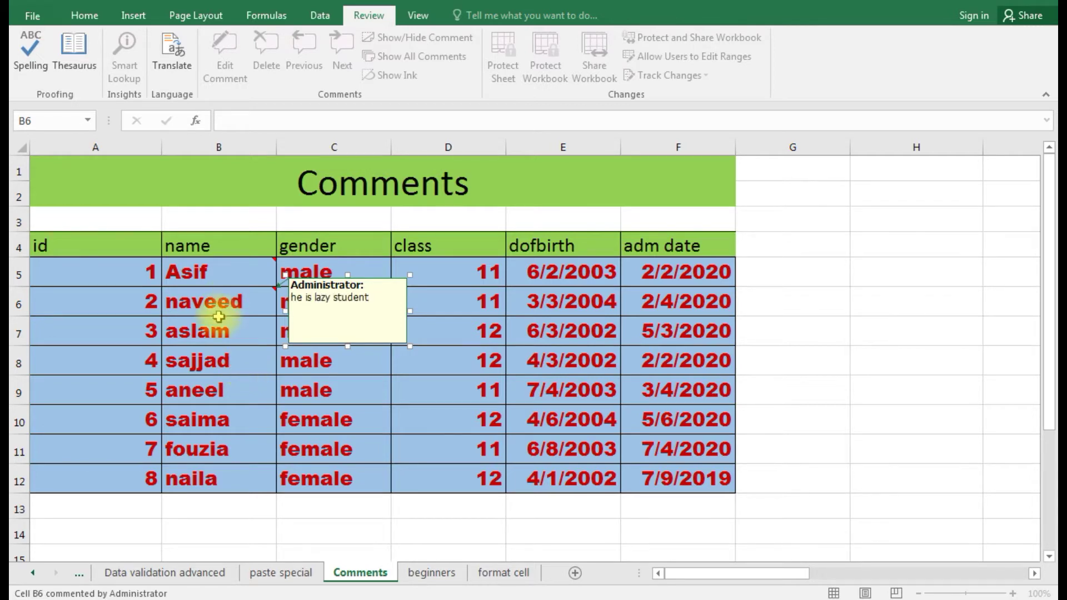
{"action": "left_click", "coordinate": [212, 331]}
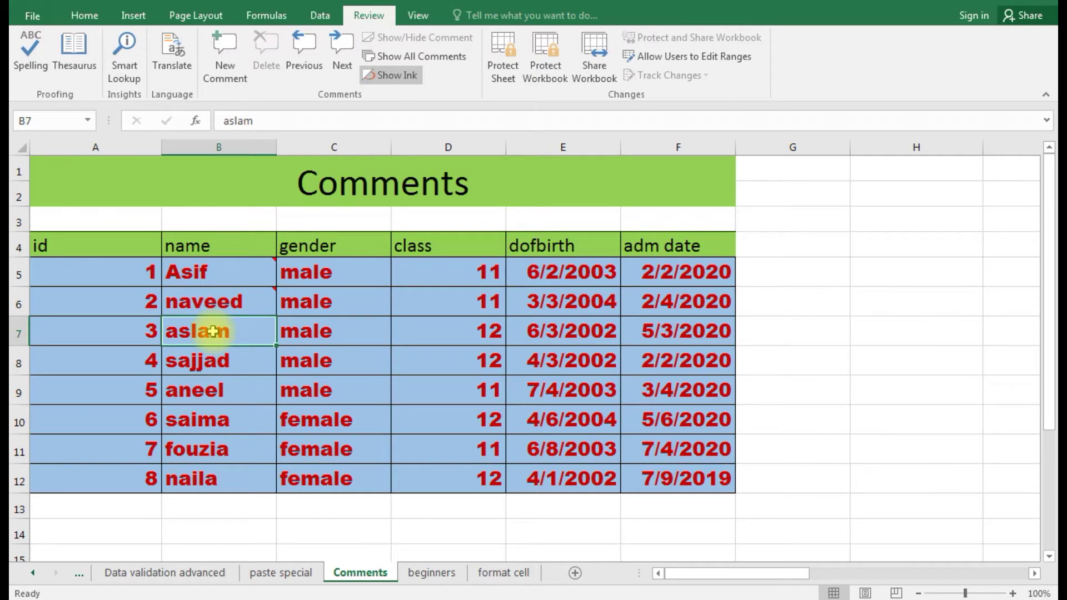
- Add the comment 'my favorite student in class' to aslam's cell B7
{"action": "left_click", "coordinate": [232, 68]}
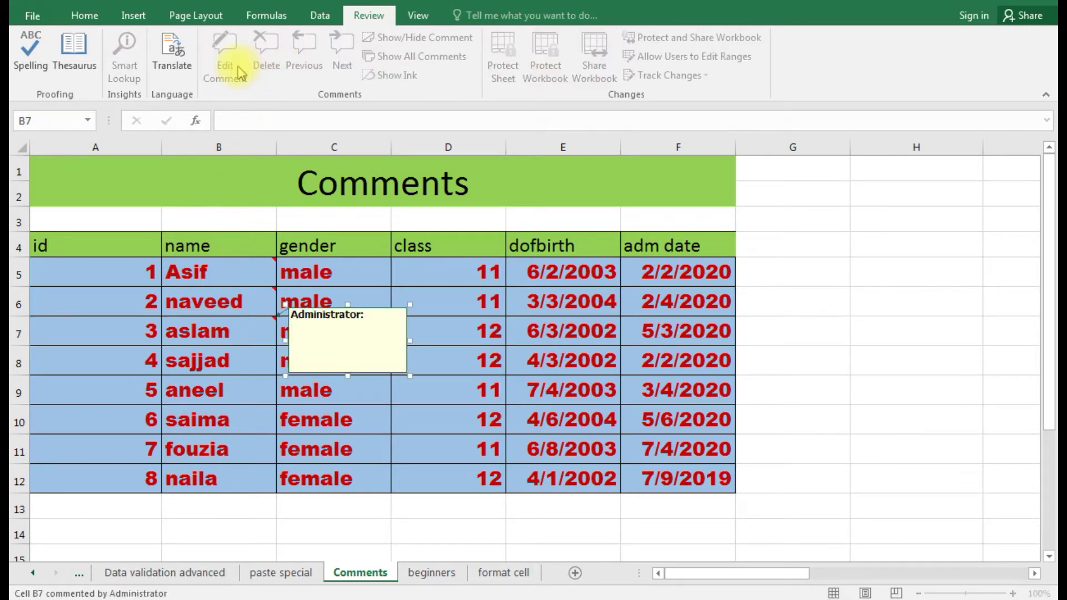
{"action": "type", "text": "my favorite student in"}
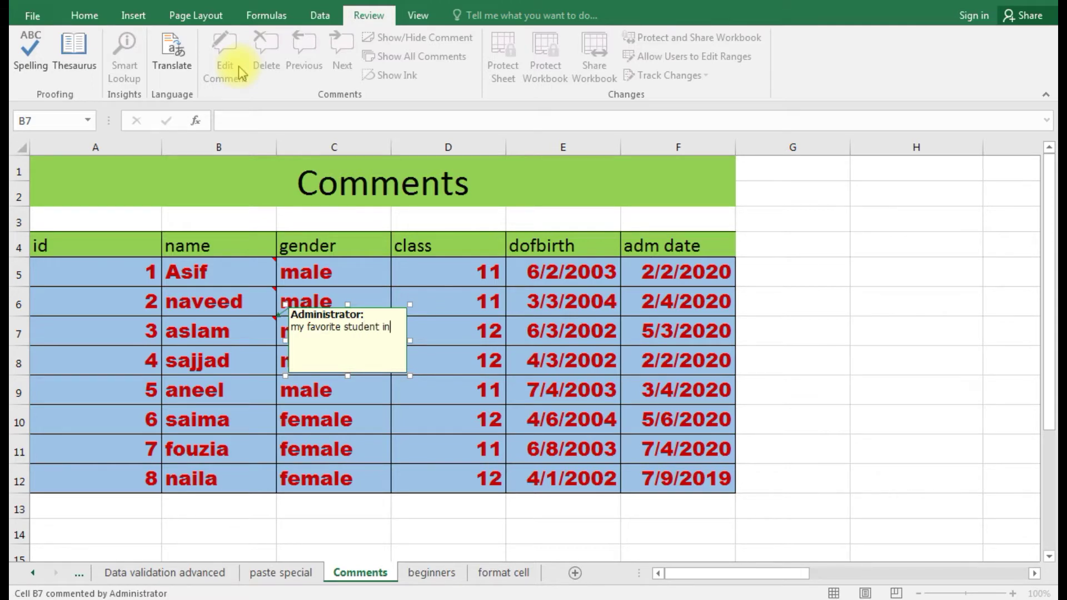
{"action": "type", "text": " class"}
{"action": "left_click", "coordinate": [257, 333]}
{"action": "mouse_move", "coordinate": [218, 271]}
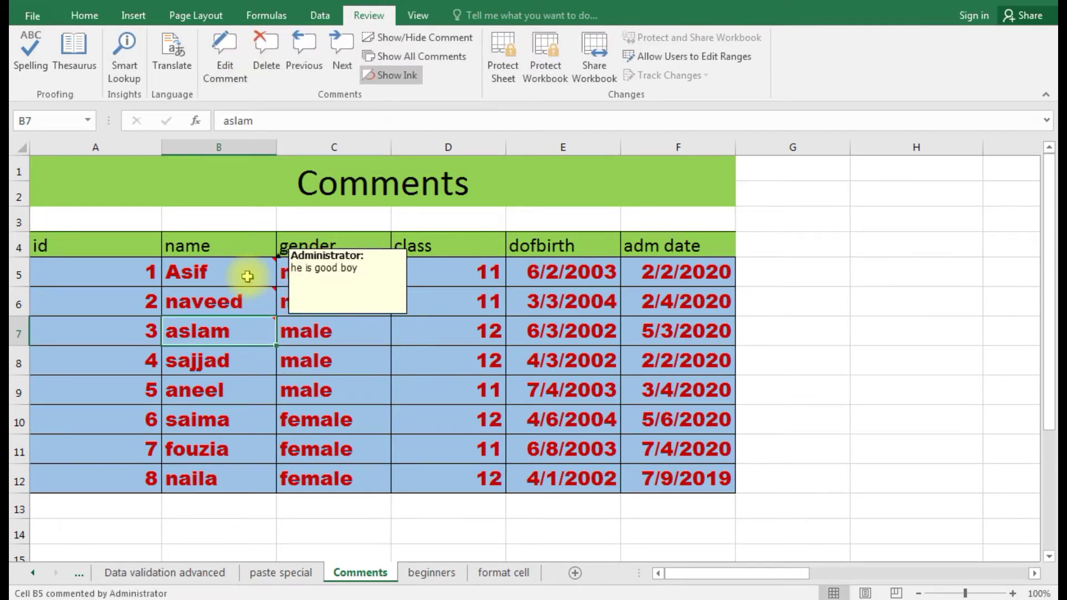
{"action": "left_click", "coordinate": [248, 276]}
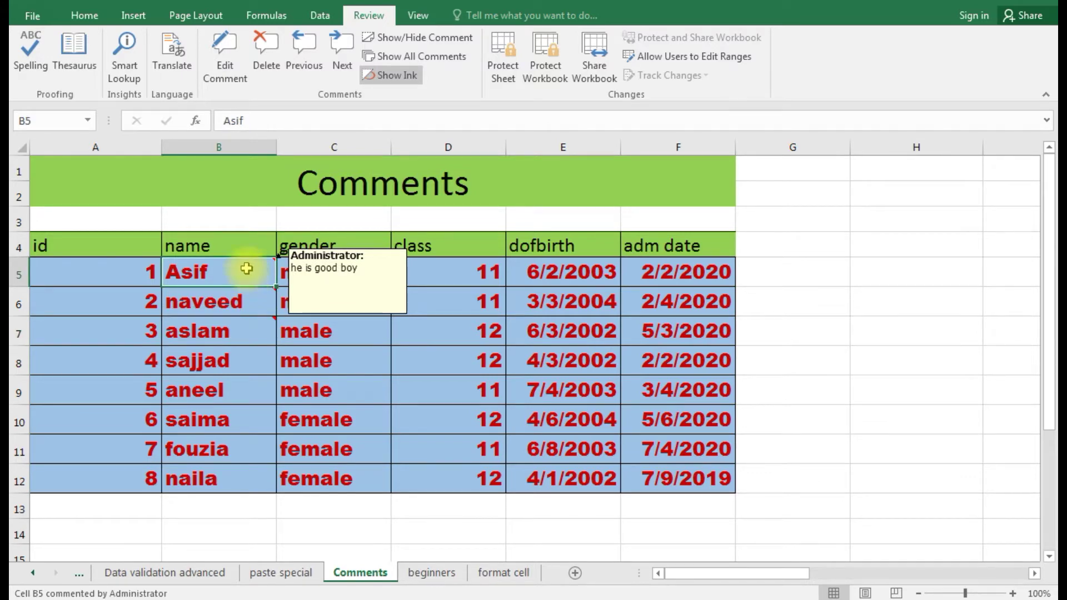
- Step forward through the three comments with Next, then back to Asif's with Previous
{"action": "left_click", "coordinate": [344, 63]}
{"action": "left_click", "coordinate": [344, 62]}
{"action": "left_click", "coordinate": [343, 63]}
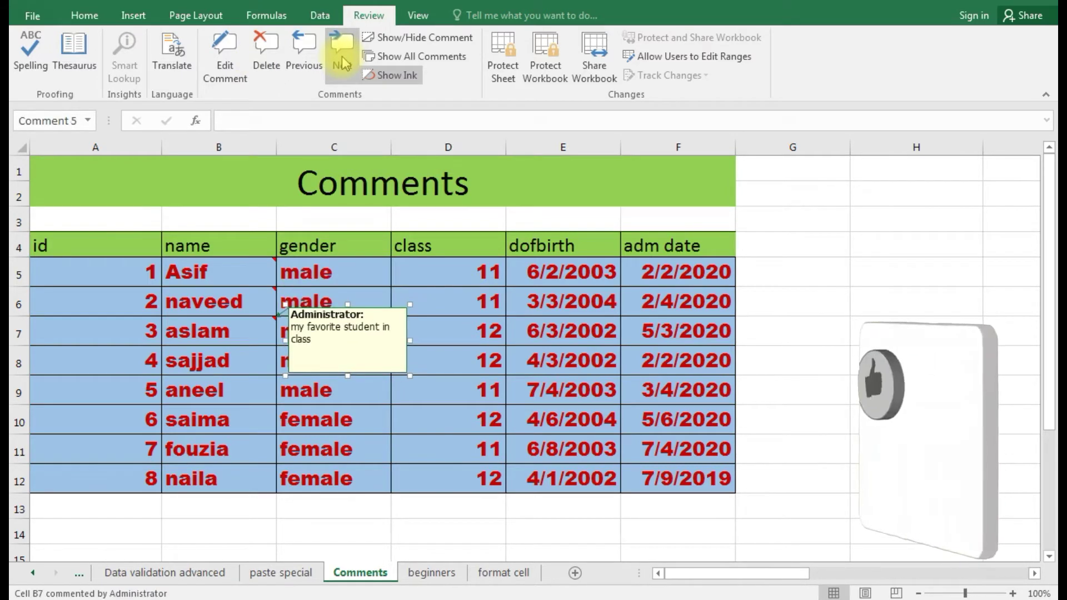
{"action": "left_click", "coordinate": [315, 65]}
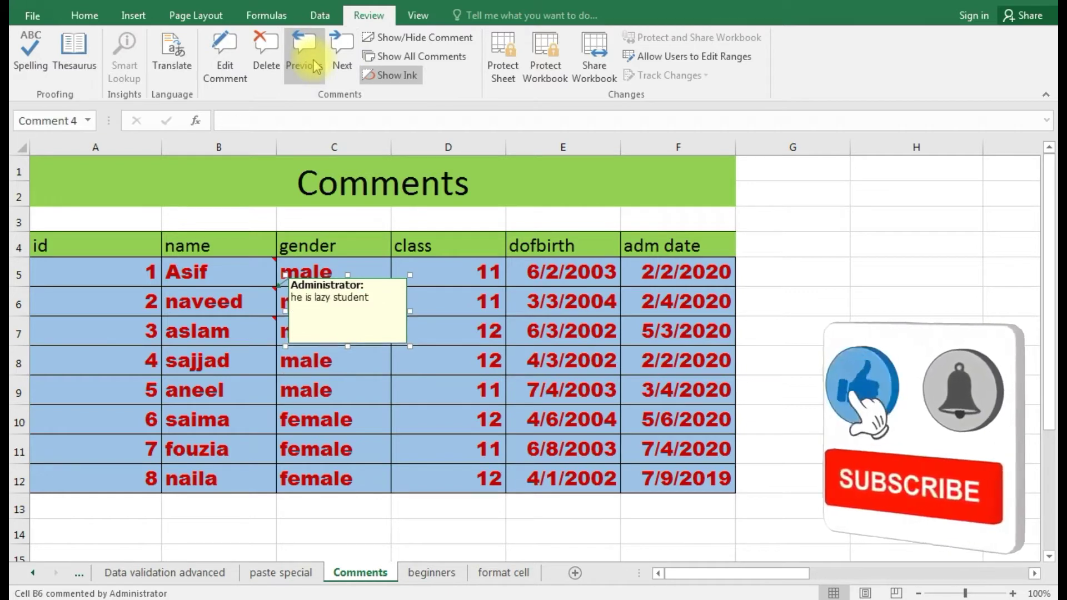
{"action": "left_click", "coordinate": [316, 65]}
{"action": "left_click", "coordinate": [315, 66]}
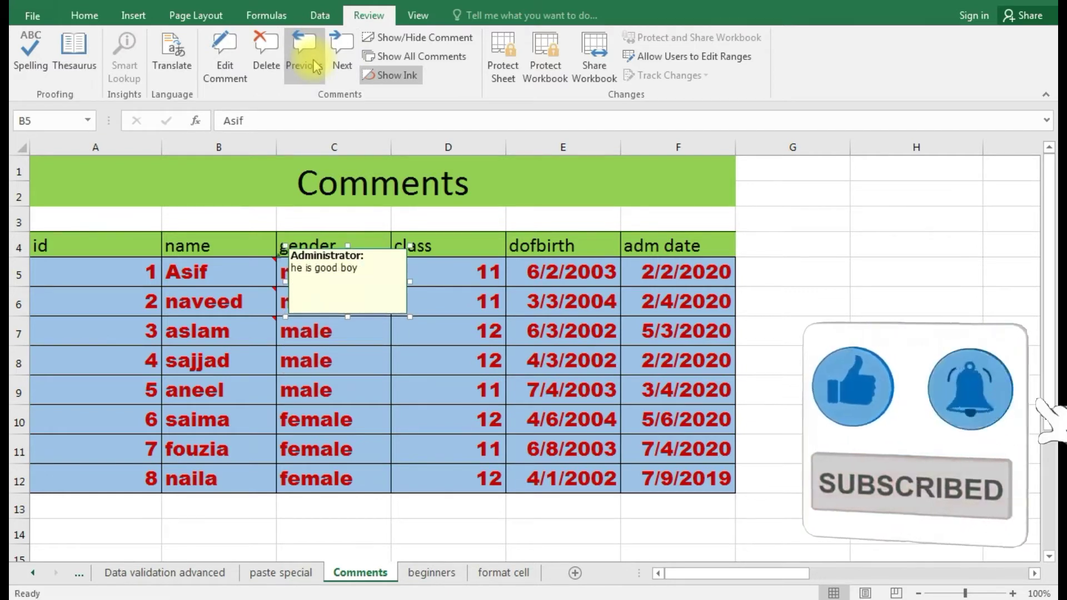
- Edit aslam's B7 comment so it reads 'my favorite student in my class'
{"action": "left_click", "coordinate": [231, 333]}
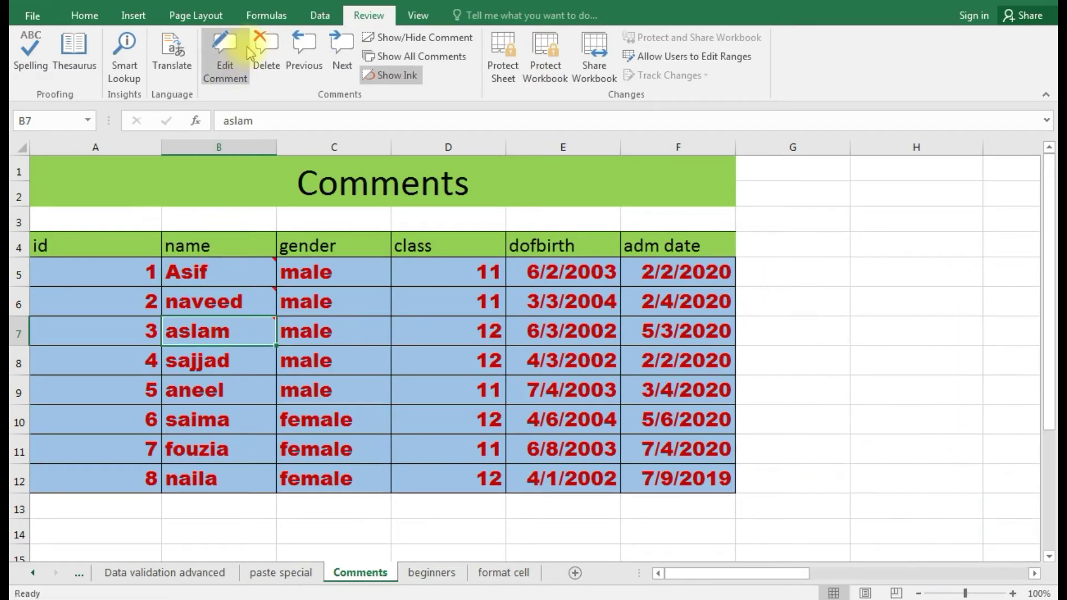
{"action": "left_click", "coordinate": [265, 56]}
{"action": "left_click", "coordinate": [200, 419]}
{"action": "left_click", "coordinate": [192, 332]}
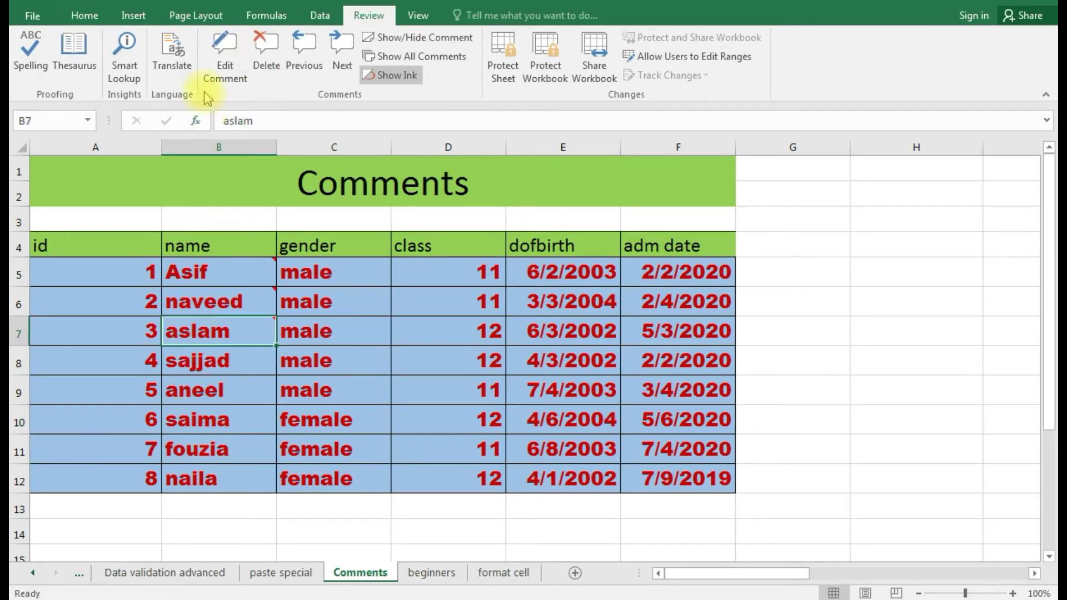
{"action": "left_click", "coordinate": [214, 73]}
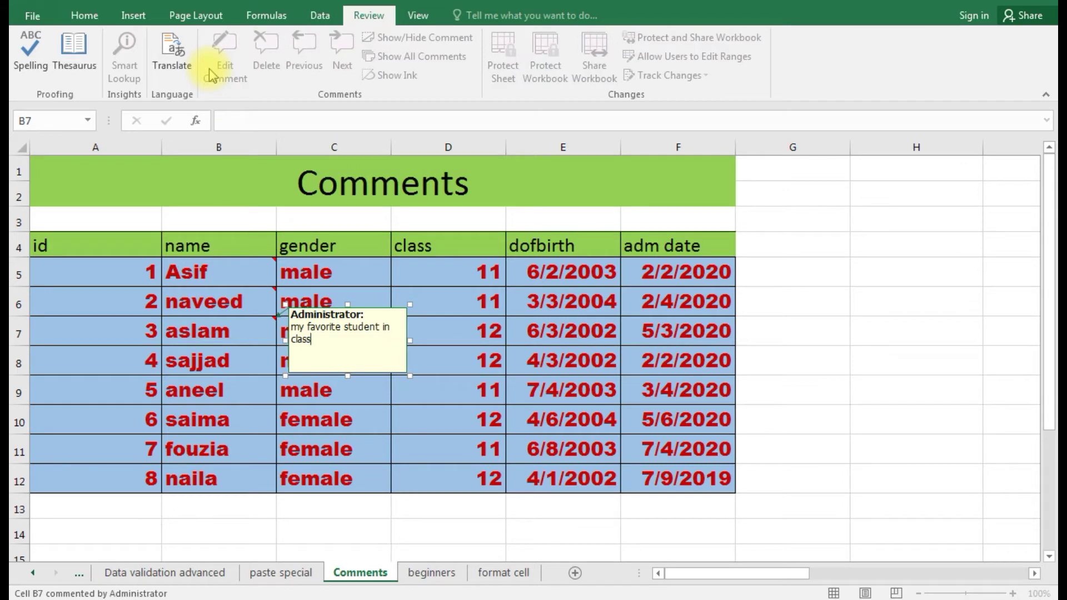
{"action": "key", "text": "BackSpace"}
{"action": "key", "text": "BackSpace"}
{"action": "key", "text": "BackSpace"}
{"action": "type", "text": "y cla"}
{"action": "type", "text": "s"}
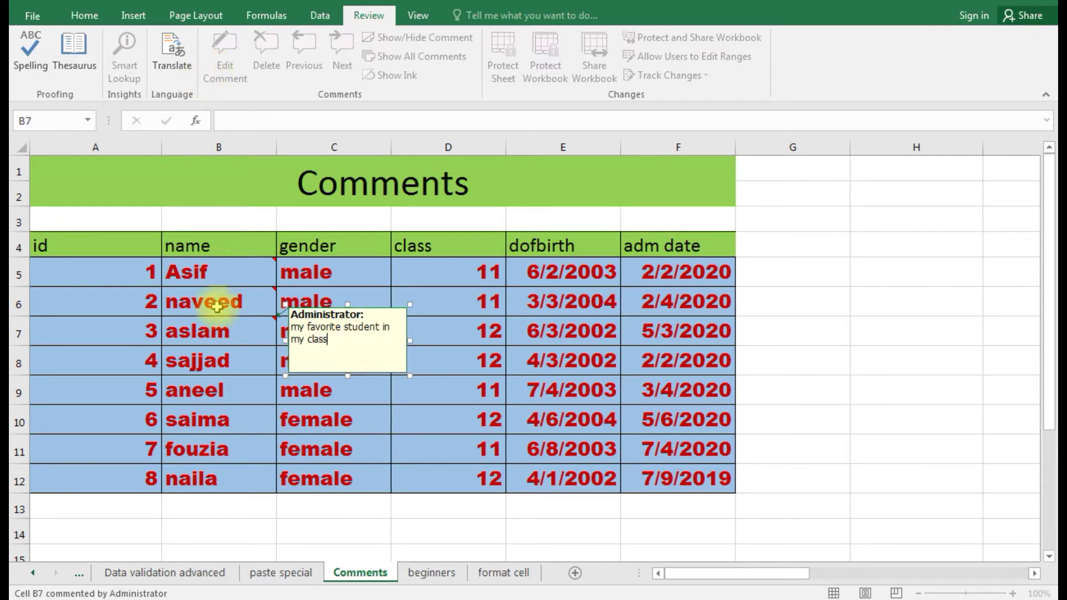
{"action": "left_click", "coordinate": [218, 298]}
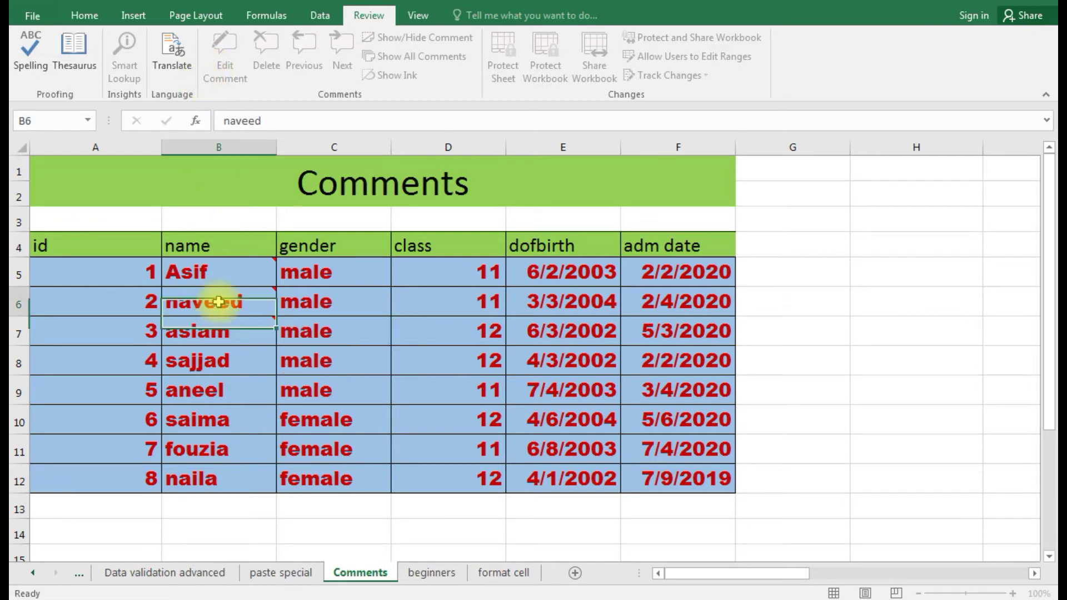
- Toggle Show/Hide Comment on Asif's cell B5 several times, leaving it displayed
{"action": "left_click", "coordinate": [222, 270]}
{"action": "mouse_move", "coordinate": [418, 37]}
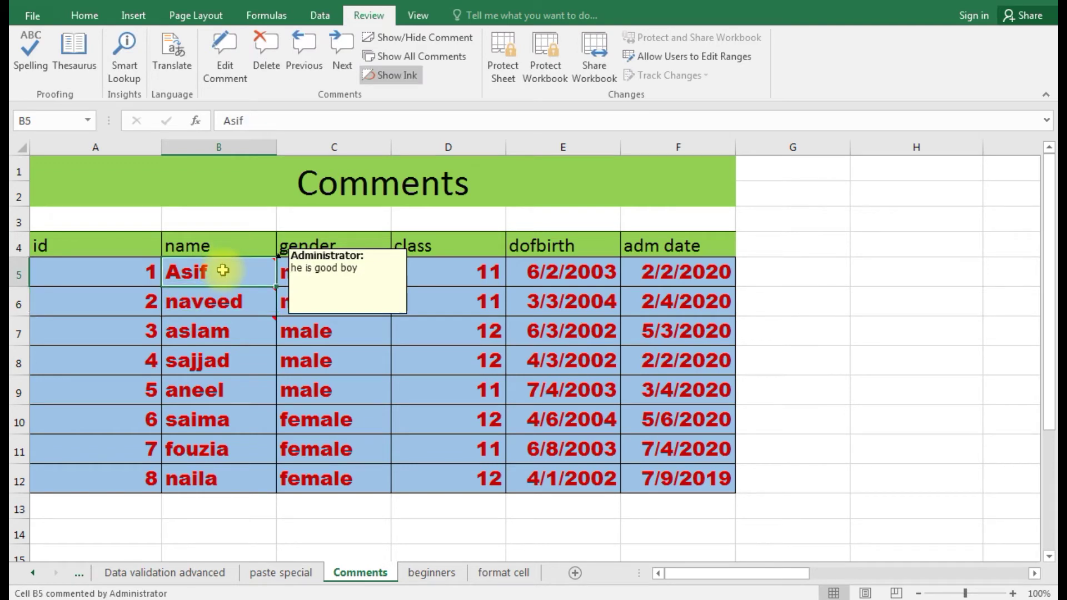
{"action": "left_click", "coordinate": [428, 39]}
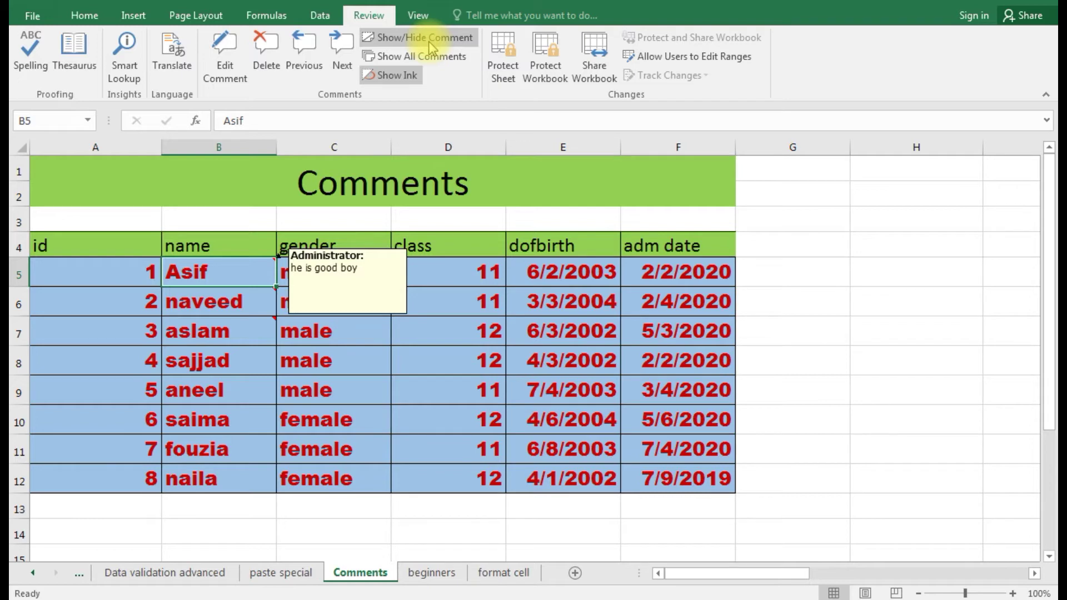
{"action": "left_click", "coordinate": [429, 45]}
{"action": "left_click", "coordinate": [429, 45]}
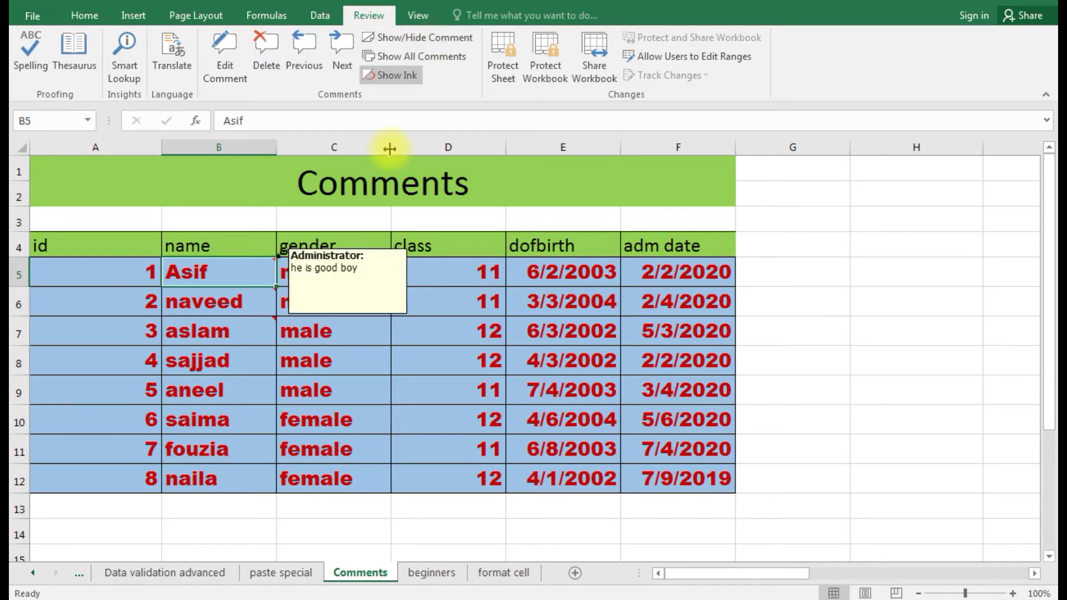
- Click through cells in rows 7–9, then hide the comment on cell B5
{"action": "left_click", "coordinate": [274, 350]}
{"action": "left_click", "coordinate": [495, 352]}
{"action": "left_click", "coordinate": [722, 362]}
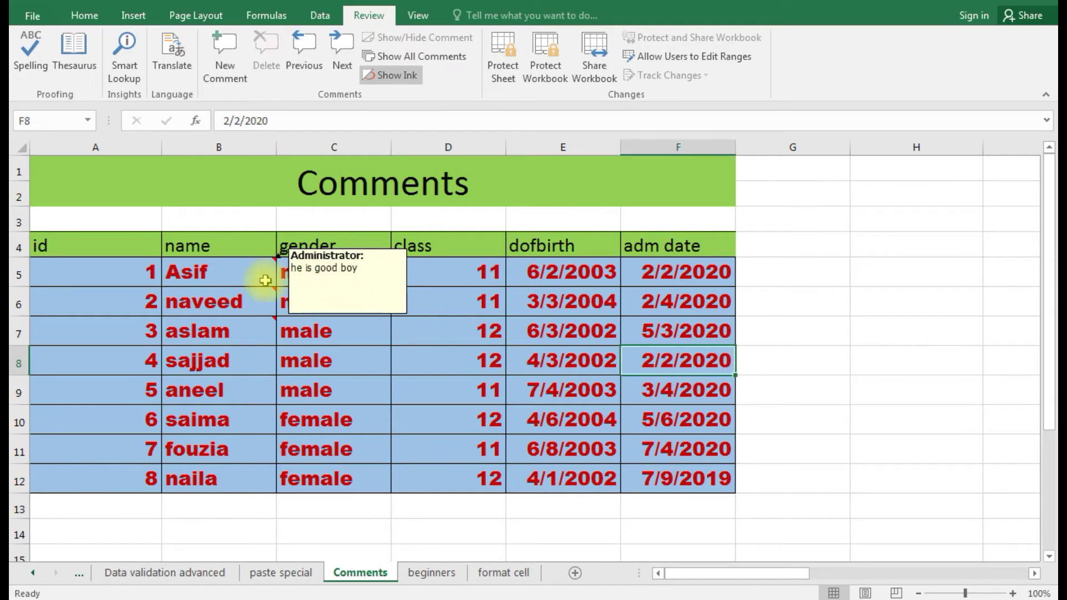
{"action": "left_click", "coordinate": [245, 276]}
{"action": "left_click", "coordinate": [520, 328]}
{"action": "left_click", "coordinate": [411, 392]}
{"action": "left_click", "coordinate": [542, 361]}
{"action": "left_click", "coordinate": [221, 276]}
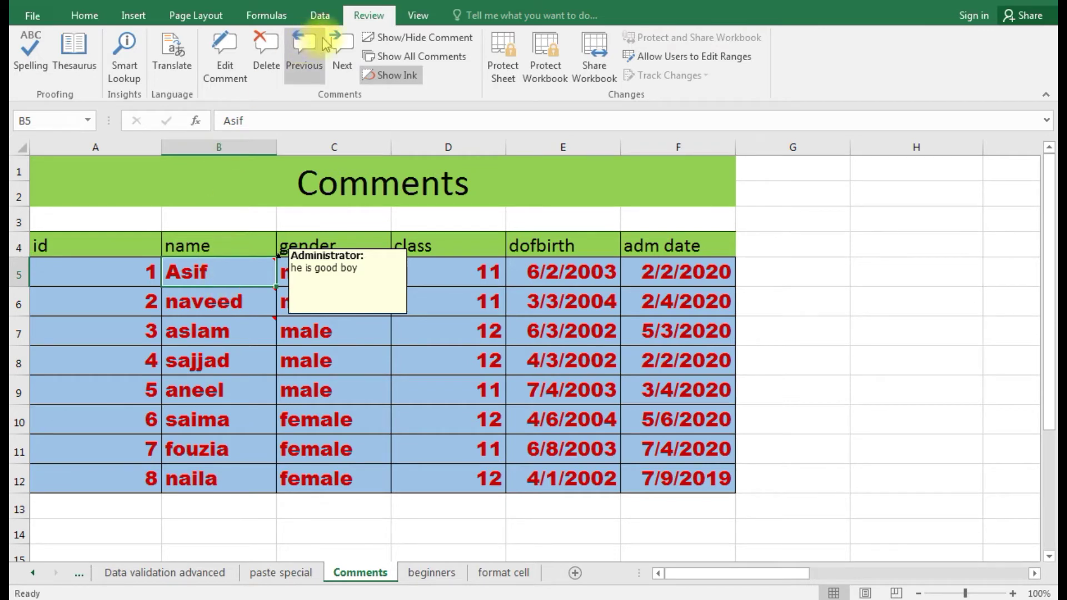
{"action": "left_click", "coordinate": [417, 37]}
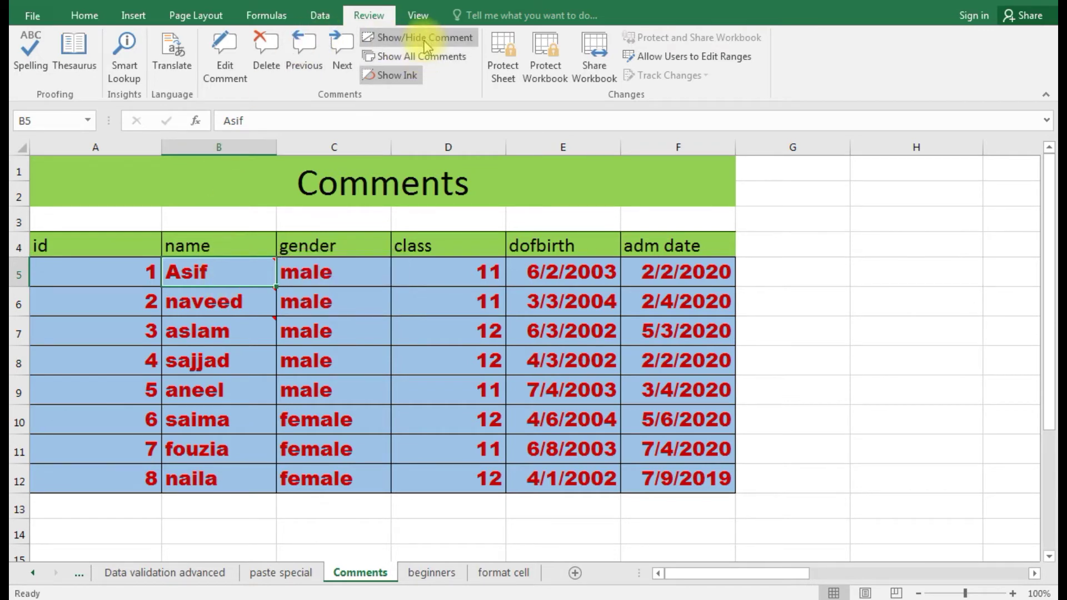
{"action": "left_click", "coordinate": [281, 381]}
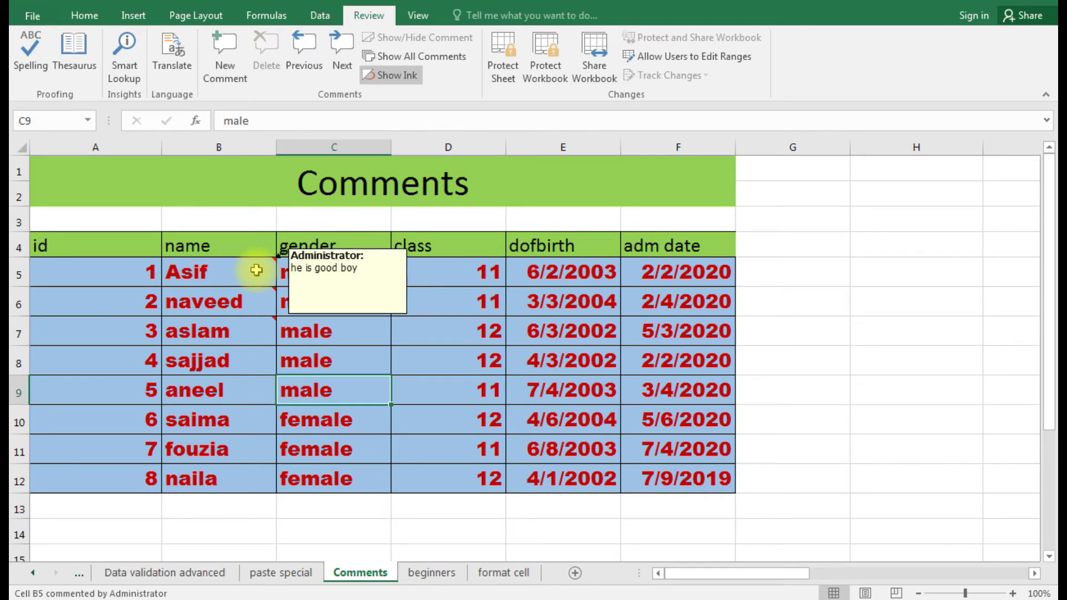
{"action": "mouse_move", "coordinate": [219, 301]}
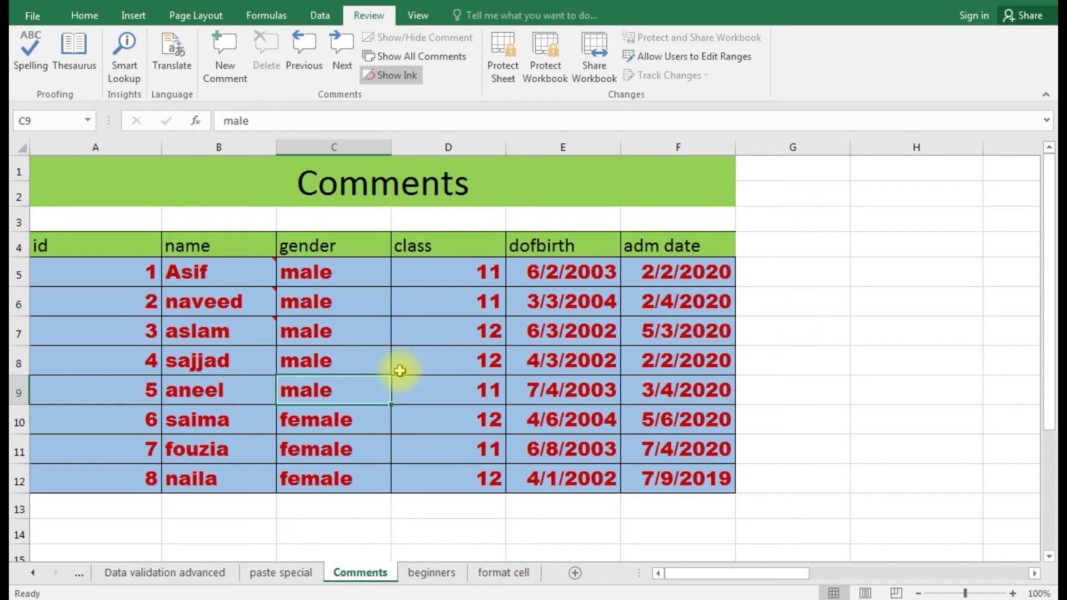
- Show B7's comment and all comments, then add a 'yjjs' comment to cell F7
{"action": "left_click", "coordinate": [250, 328]}
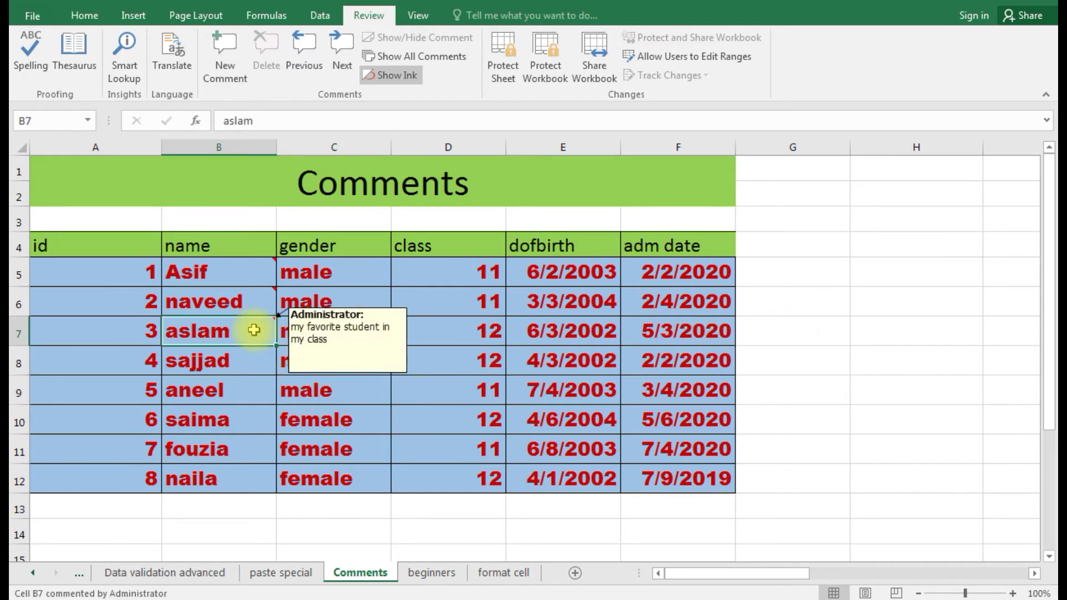
{"action": "left_click", "coordinate": [394, 38]}
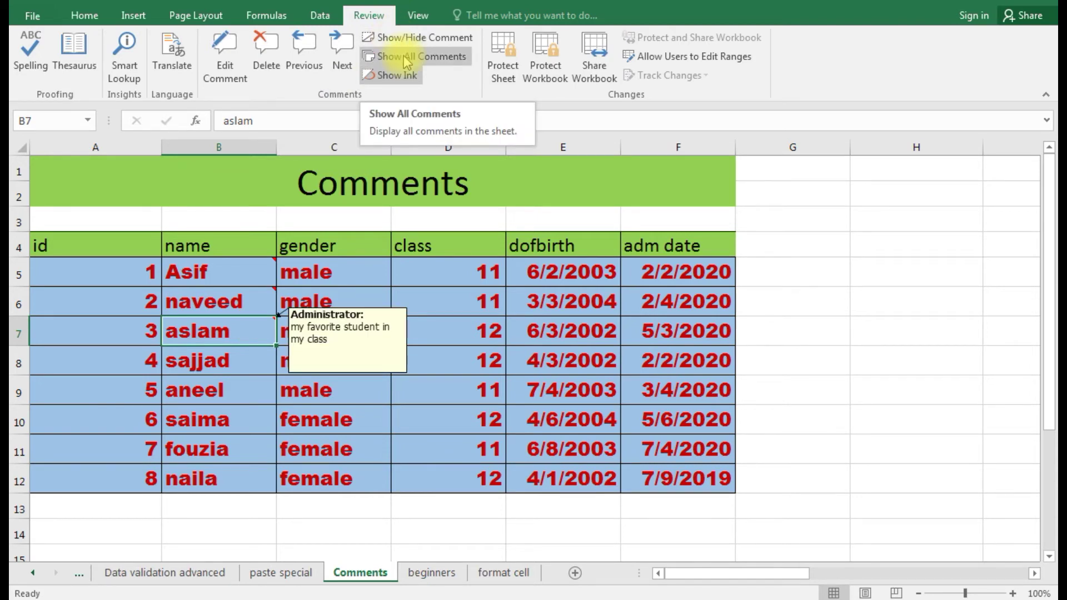
{"action": "left_click", "coordinate": [407, 58]}
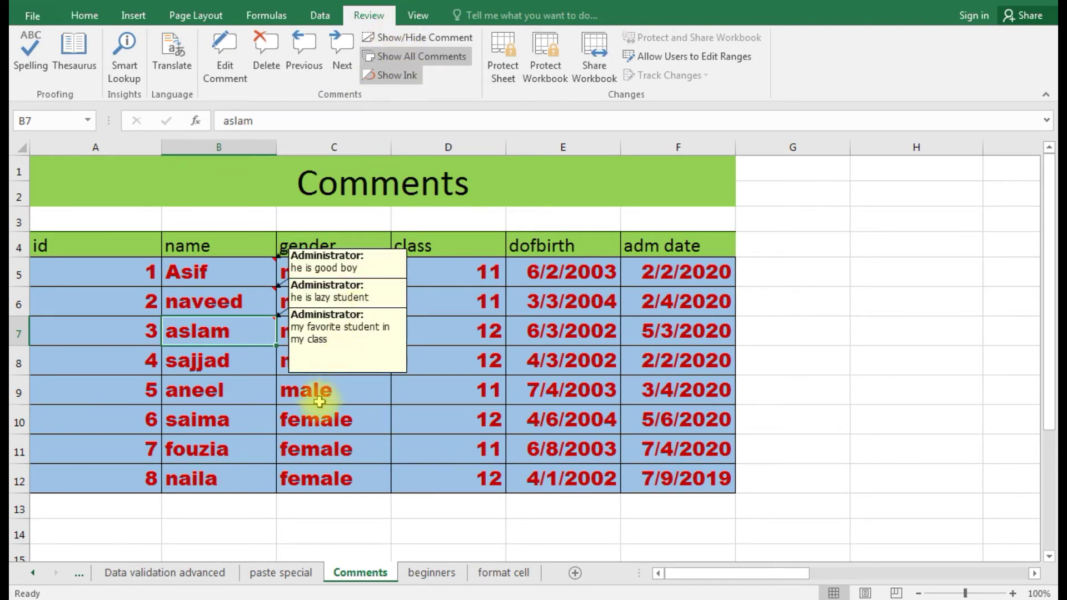
{"action": "left_click", "coordinate": [261, 414]}
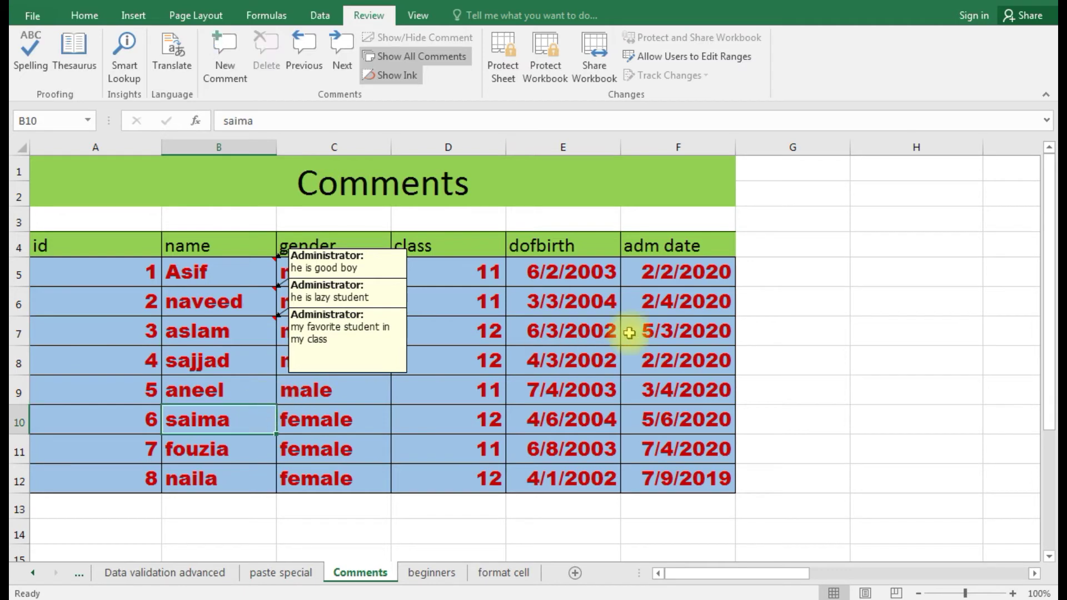
{"action": "left_click", "coordinate": [626, 321]}
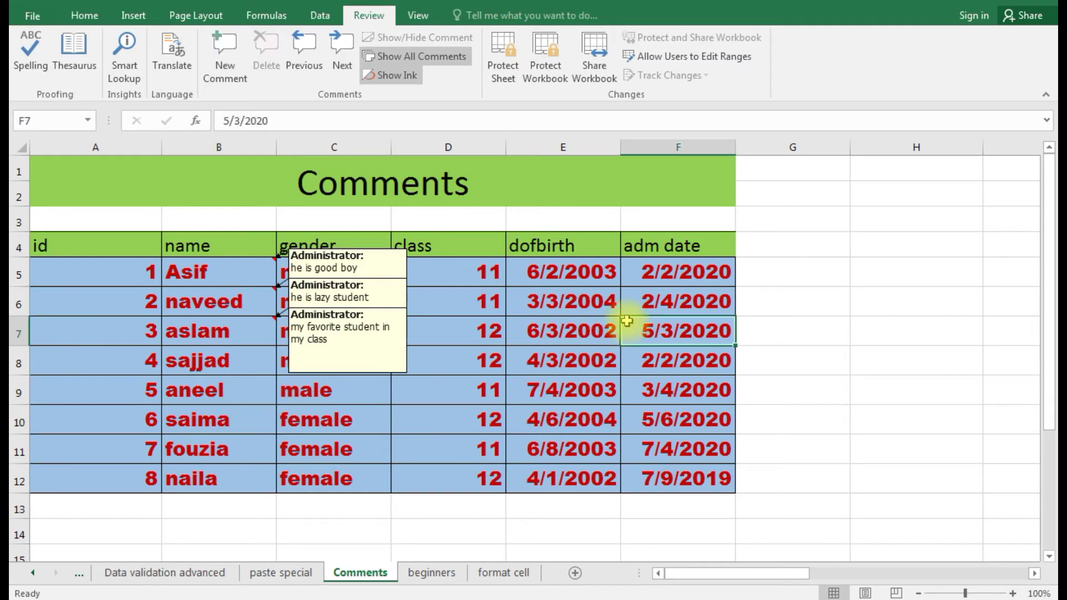
{"action": "left_click", "coordinate": [227, 72]}
{"action": "type", "text": "yjjs"}
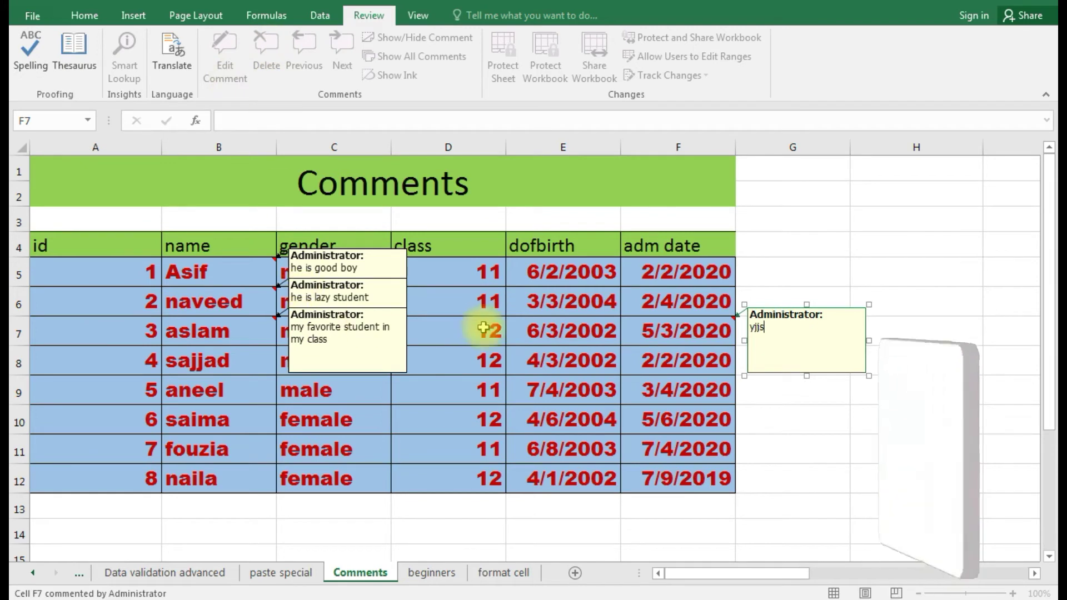
{"action": "left_click", "coordinate": [537, 366]}
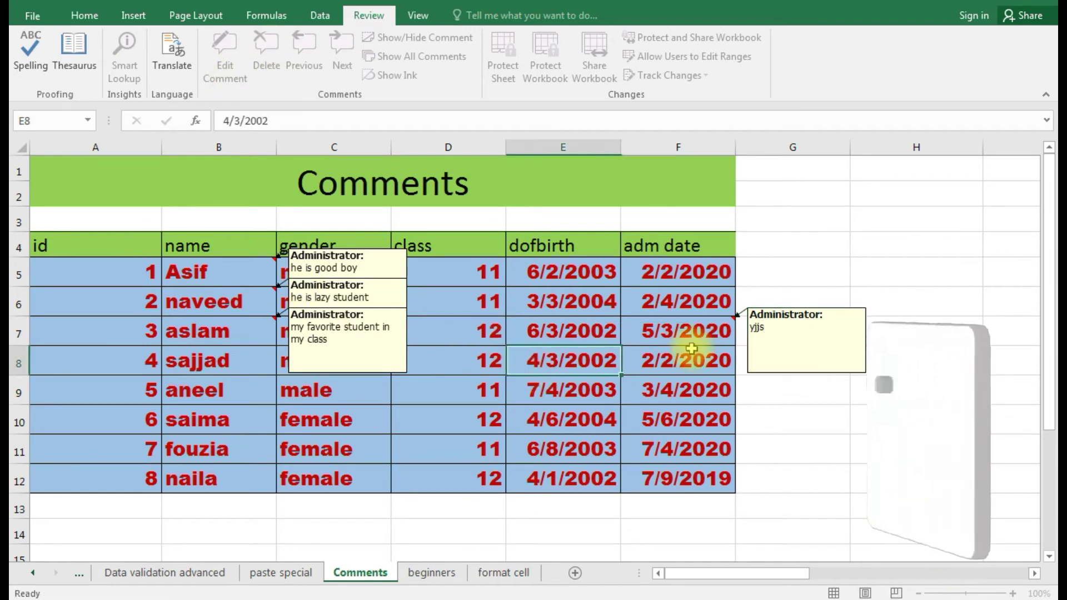
- Add a short test comment to cell D10, then turn Show All Comments off
{"action": "left_click", "coordinate": [687, 391]}
{"action": "left_click", "coordinate": [687, 331]}
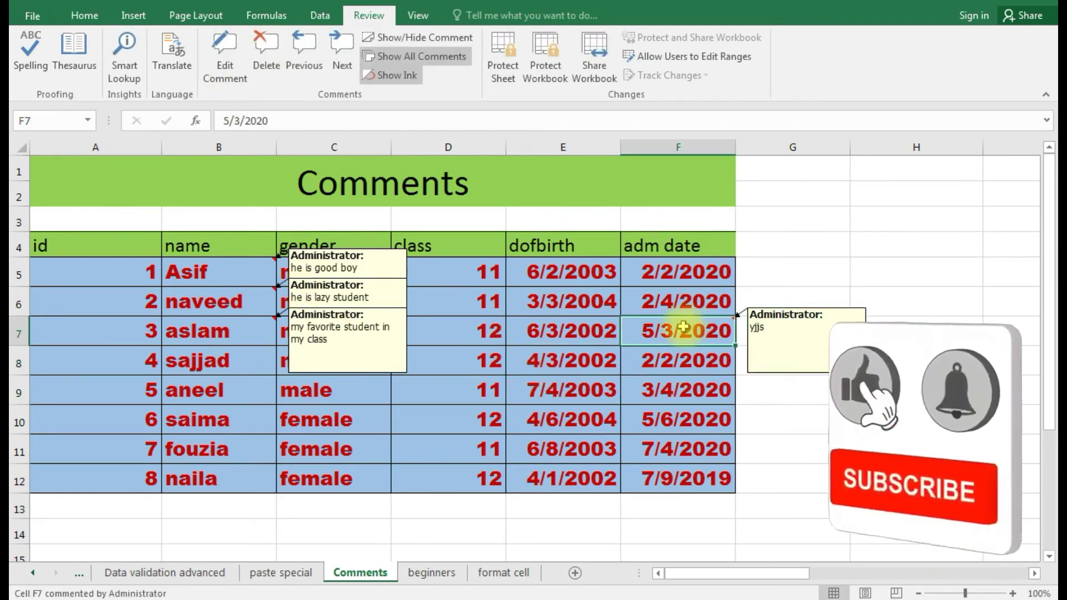
{"action": "left_click", "coordinate": [483, 410]}
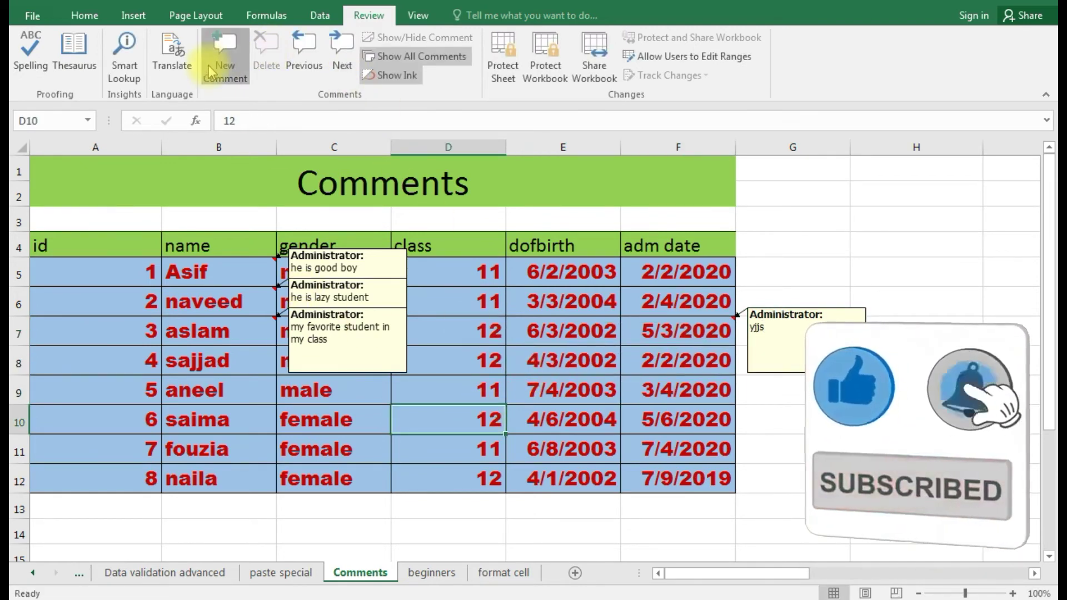
{"action": "left_click", "coordinate": [214, 65]}
{"action": "type", "text": "asdjsd"}
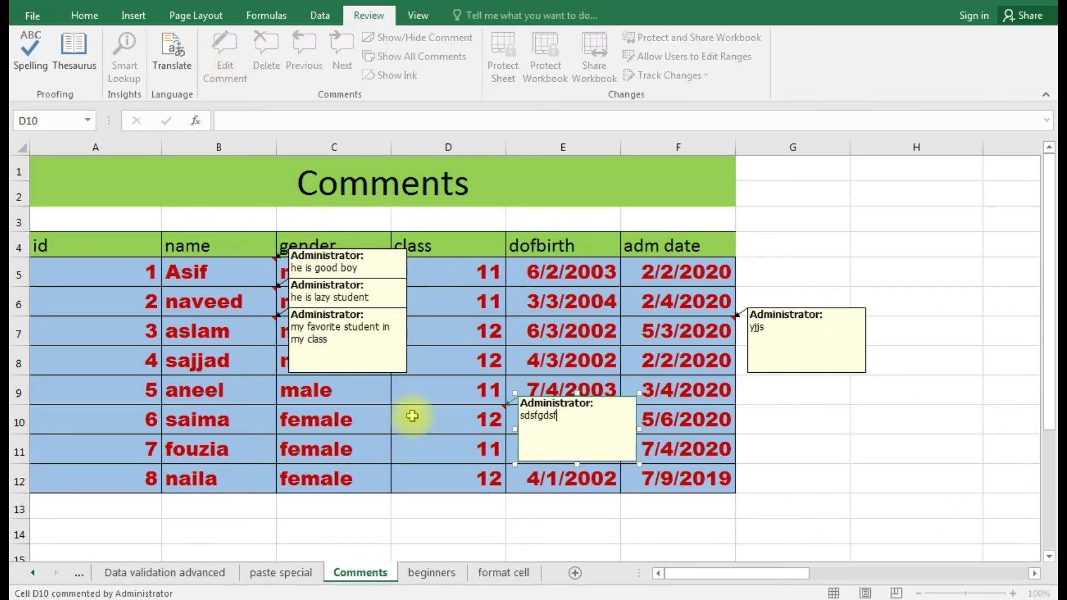
{"action": "left_click", "coordinate": [423, 57]}
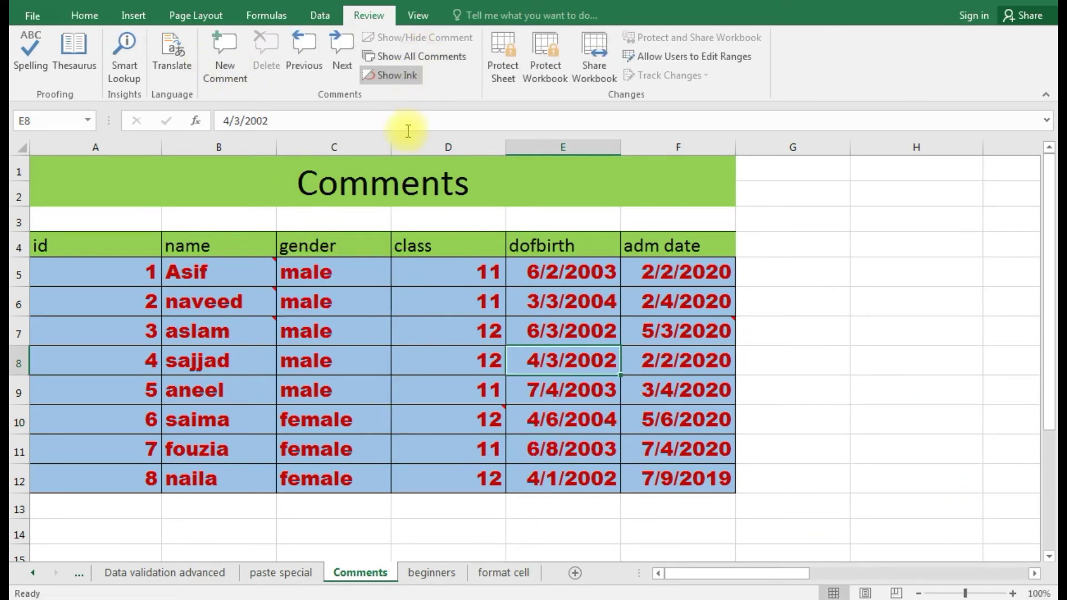
- Delete the comments on B5 (Asif), B6 (naveed) and B7 (aslam) one by one
{"action": "left_click", "coordinate": [257, 269]}
{"action": "mouse_move", "coordinate": [219, 272]}
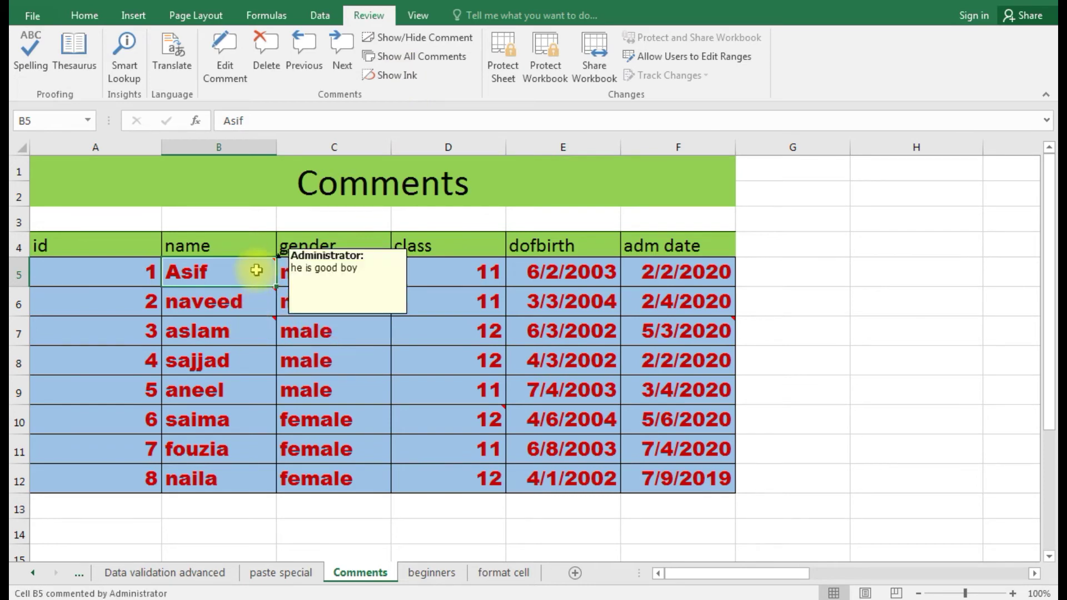
{"action": "left_click", "coordinate": [406, 39]}
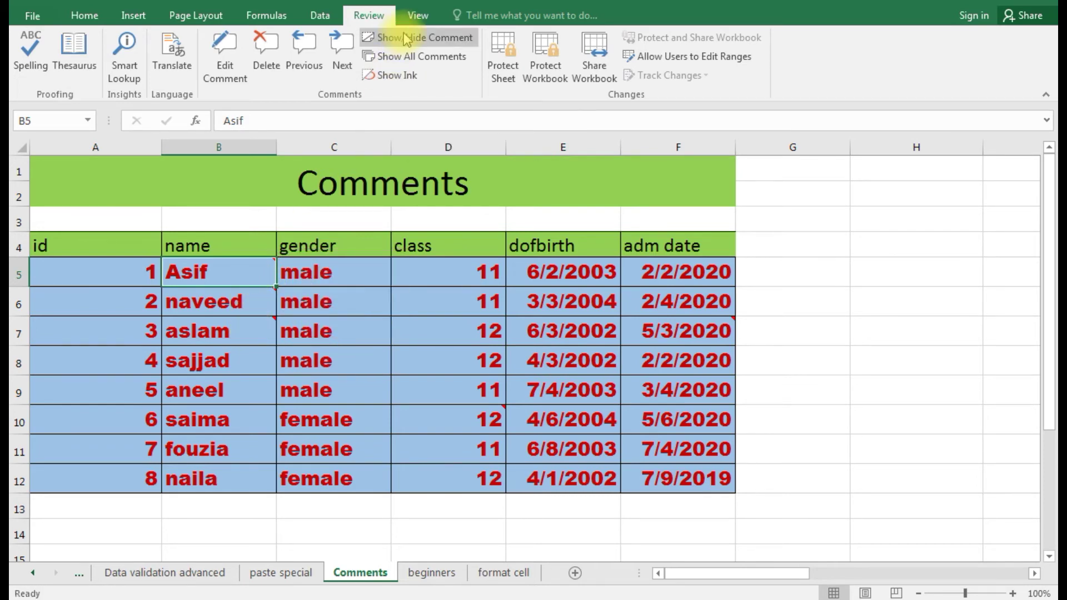
{"action": "left_click", "coordinate": [267, 300]}
{"action": "left_click", "coordinate": [262, 332]}
{"action": "left_click", "coordinate": [257, 280]}
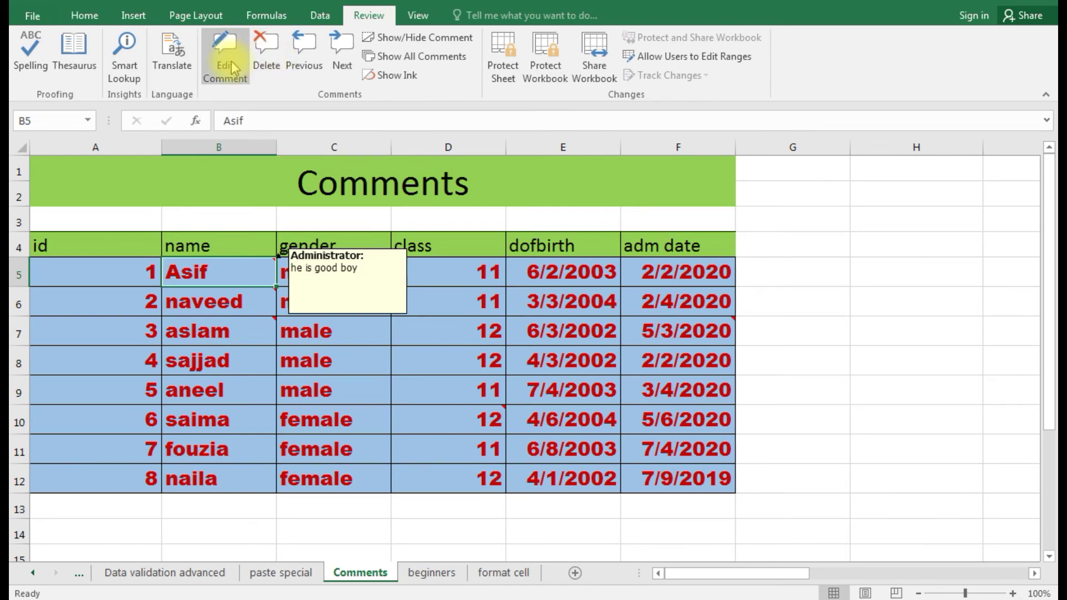
{"action": "left_click", "coordinate": [262, 58]}
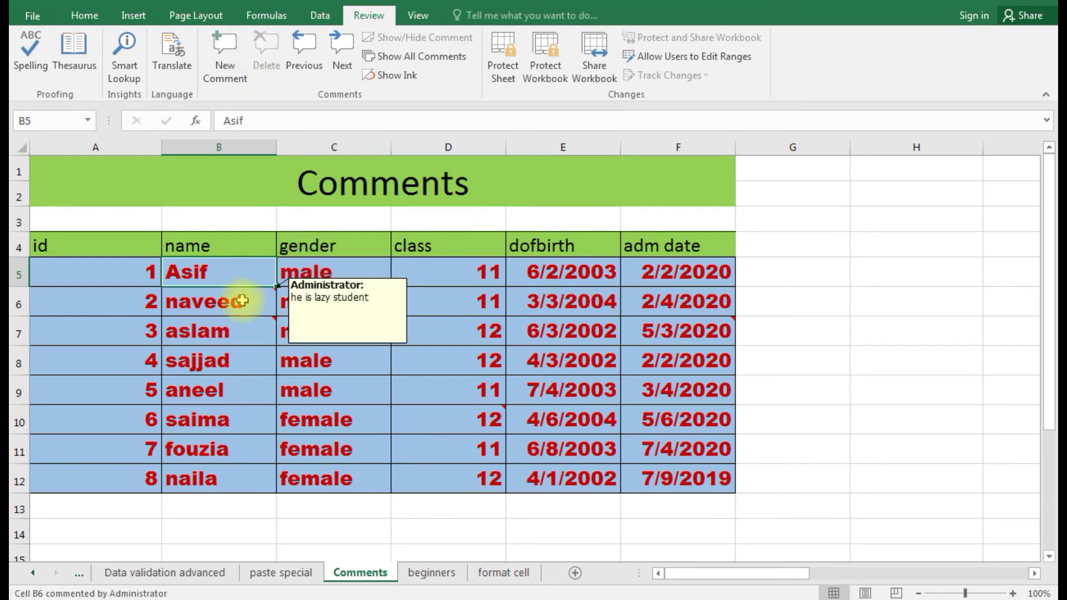
{"action": "left_click", "coordinate": [242, 301]}
{"action": "left_click", "coordinate": [266, 44]}
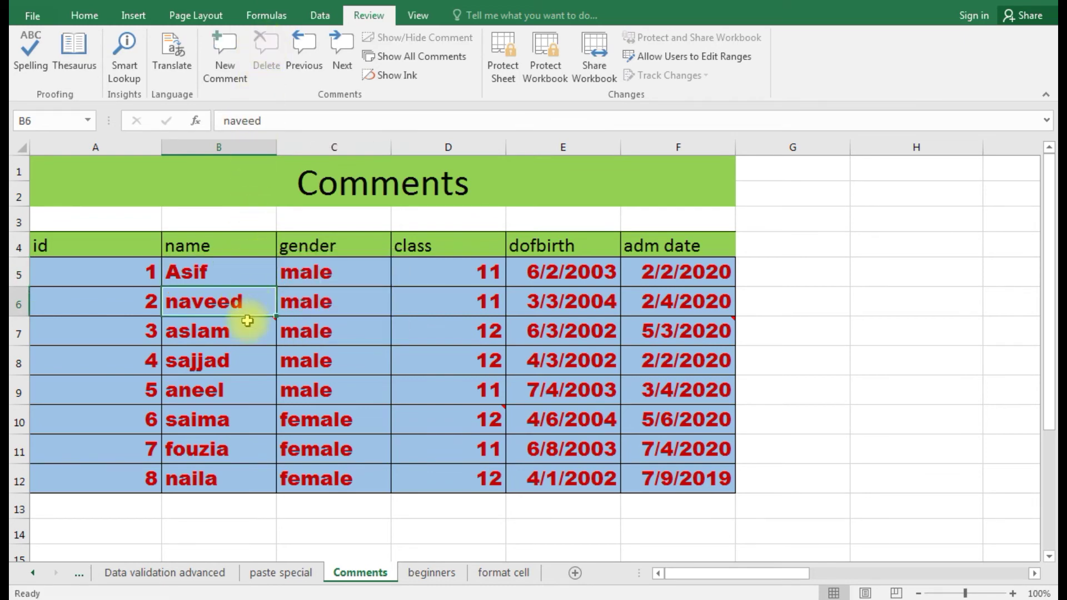
{"action": "left_click", "coordinate": [247, 320]}
{"action": "left_click", "coordinate": [266, 55]}
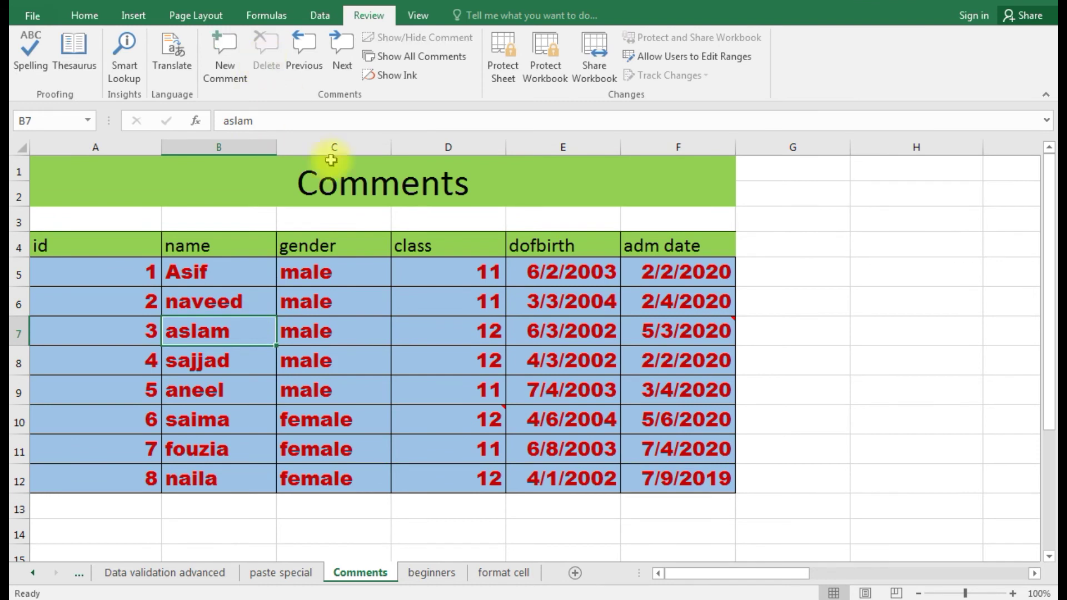